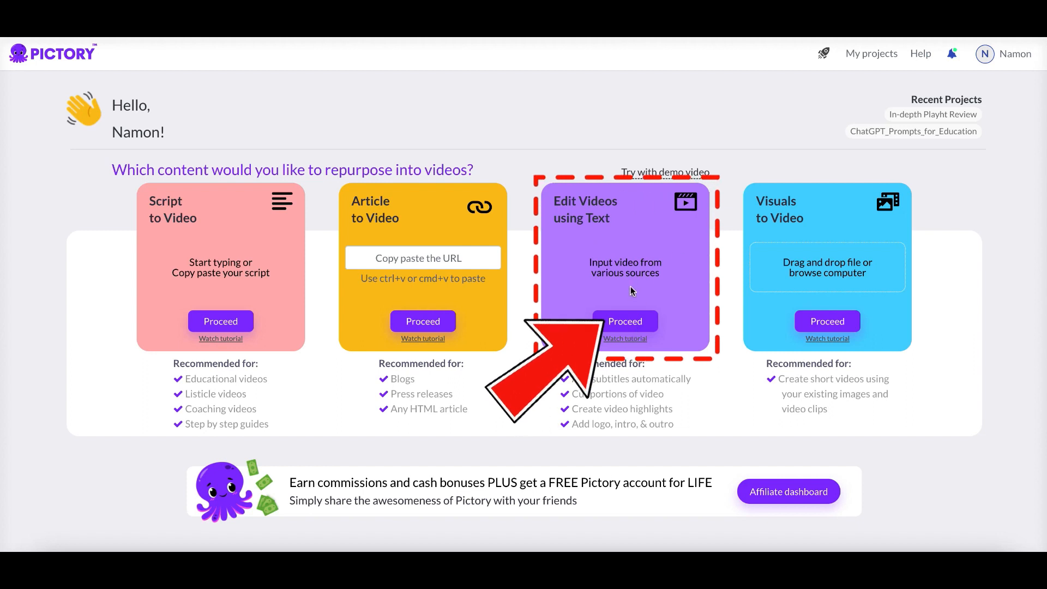
- Start an Edit Videos using Text project and copy the URL of the Winston Churchill's Quotes video on YouTube
{"action": "left_click", "coordinate": [621, 322]}
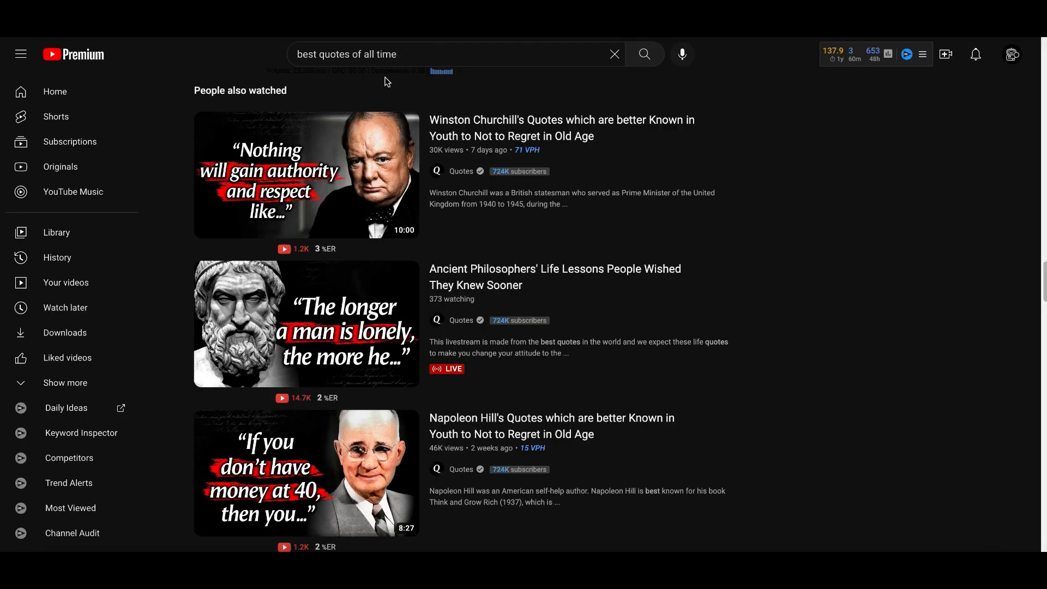
{"action": "mouse_move", "coordinate": [316, 167]}
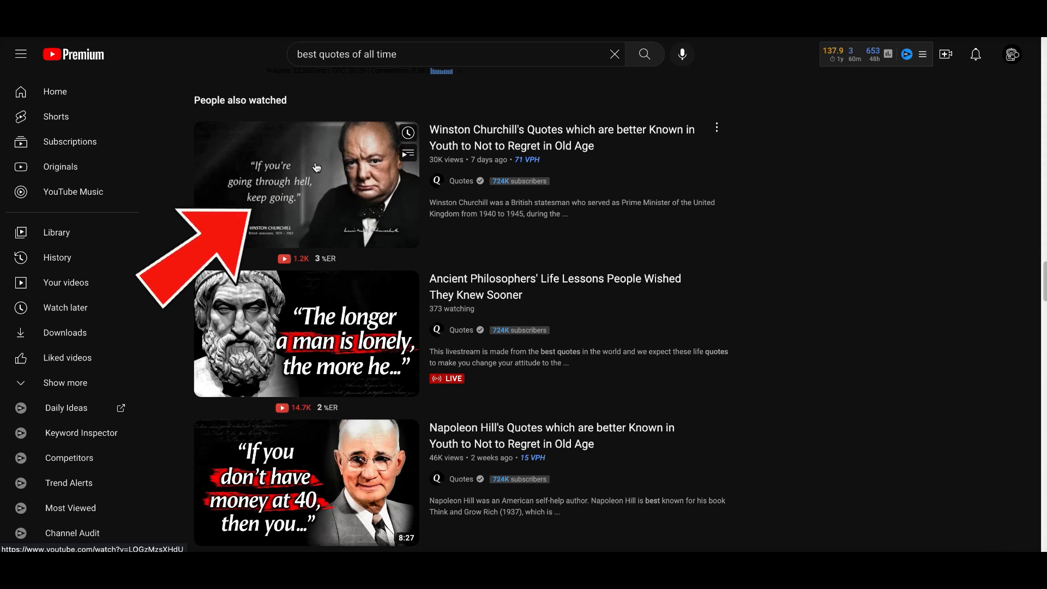
{"action": "left_click", "coordinate": [316, 167]}
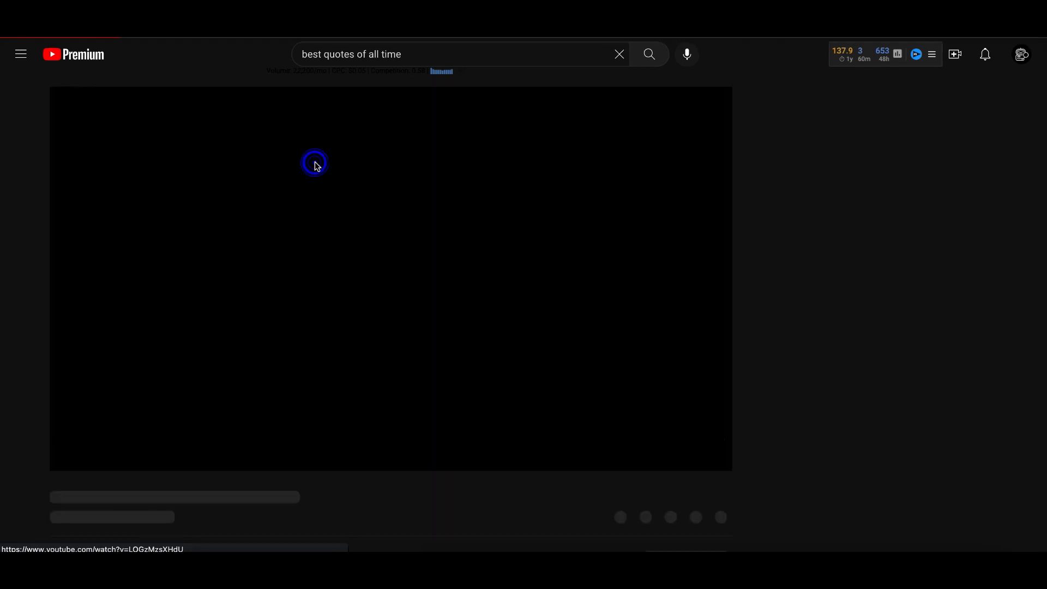
{"action": "left_click", "coordinate": [67, 456]}
{"action": "right_click", "coordinate": [176, 23]}
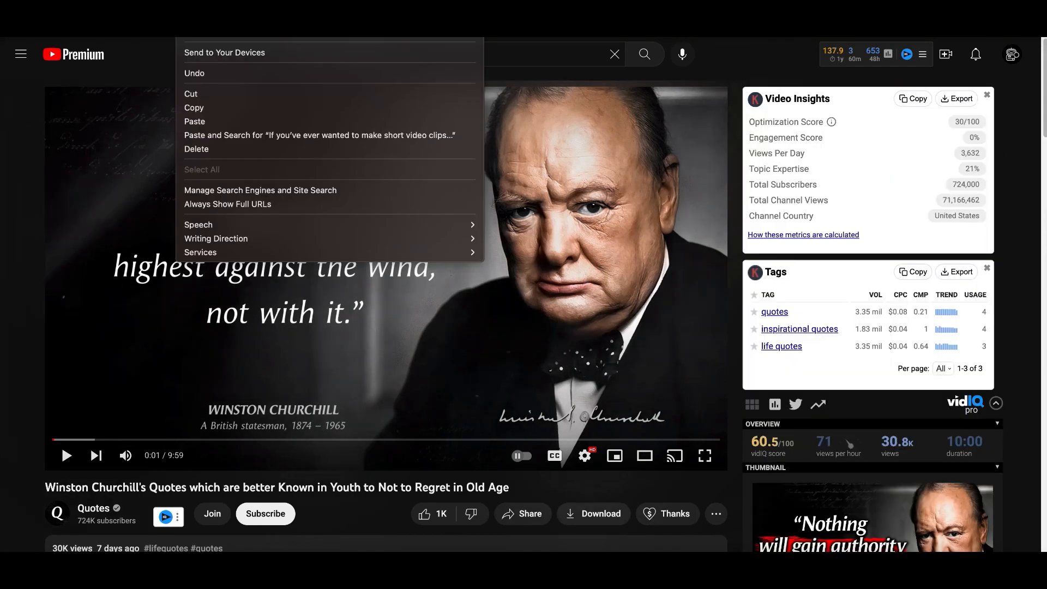
{"action": "left_click", "coordinate": [206, 108]}
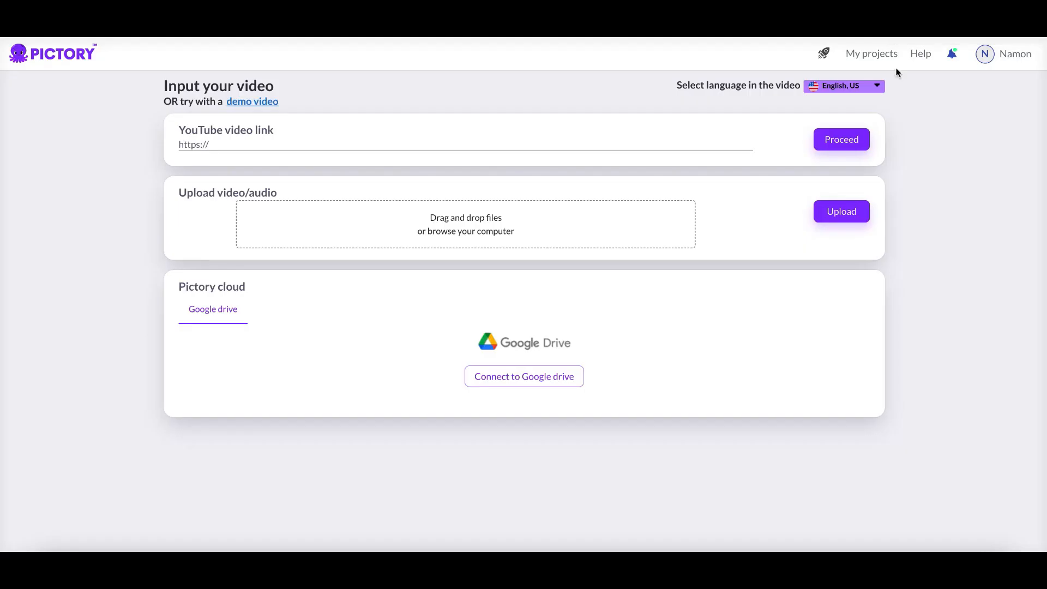
{"action": "left_click", "coordinate": [225, 138]}
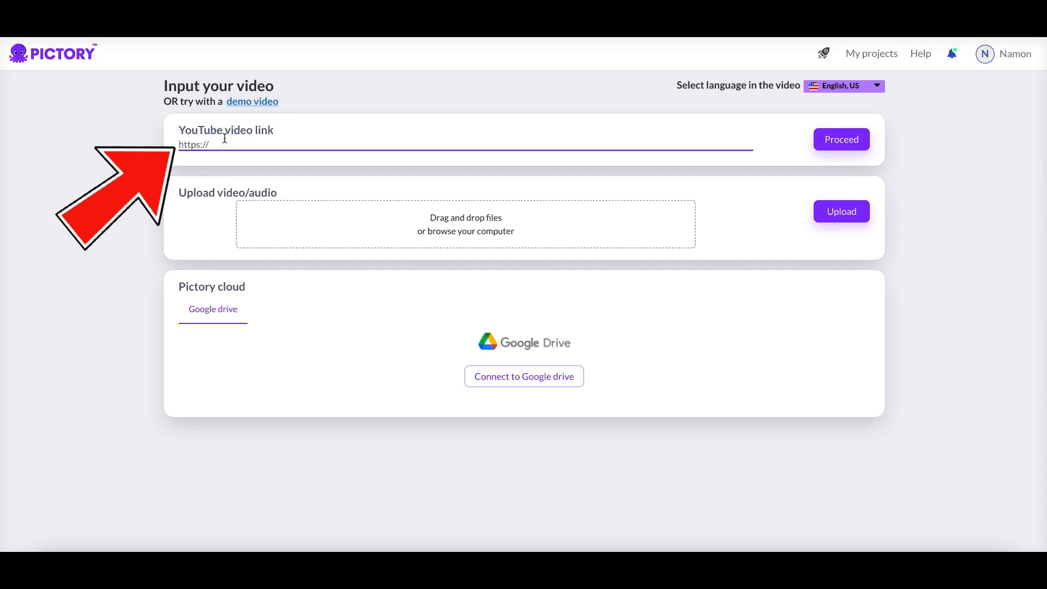
{"action": "type", "text": "https://www.youtube.com/watch?v=LOGzMzsXHdU"}
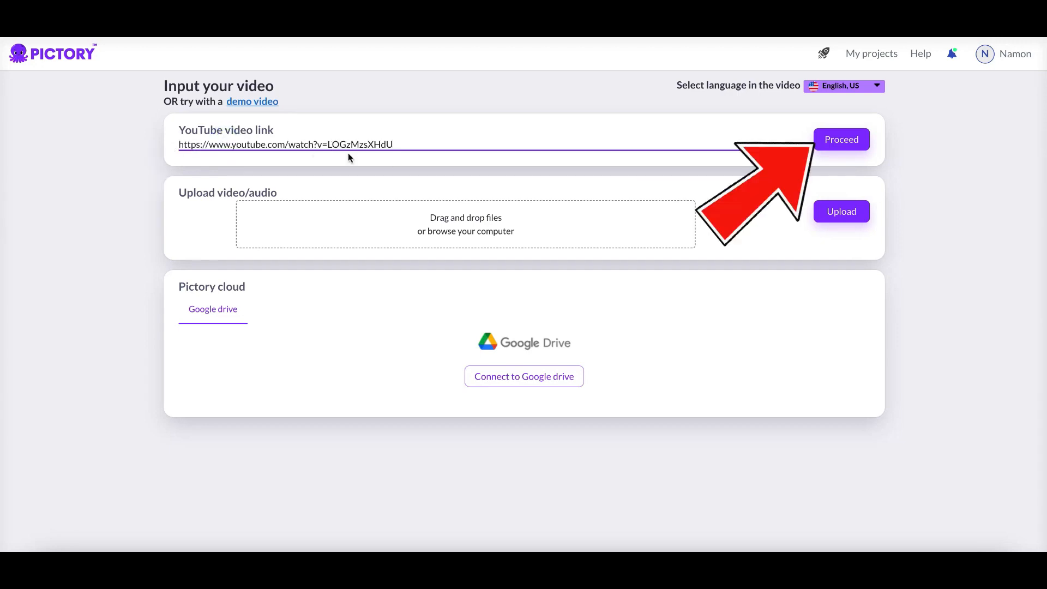
{"action": "left_click", "coordinate": [840, 140]}
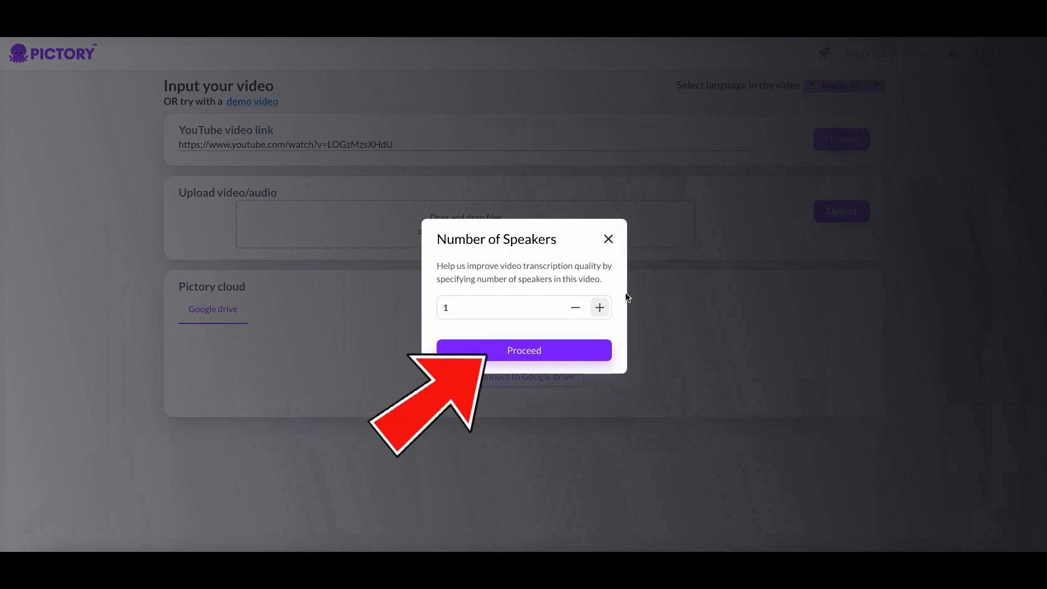
{"action": "left_click", "coordinate": [498, 352]}
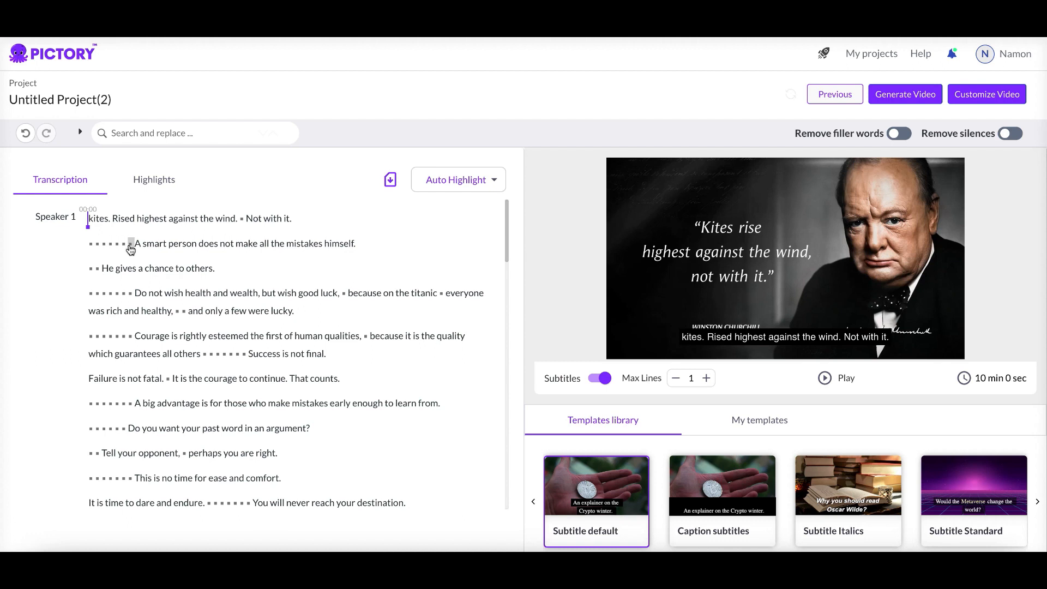
- Add the opening "kites. Rised highest against the wind" quote and the two-sentence "A smart person" quote to the highlights
{"action": "mouse_move", "coordinate": [131, 249]}
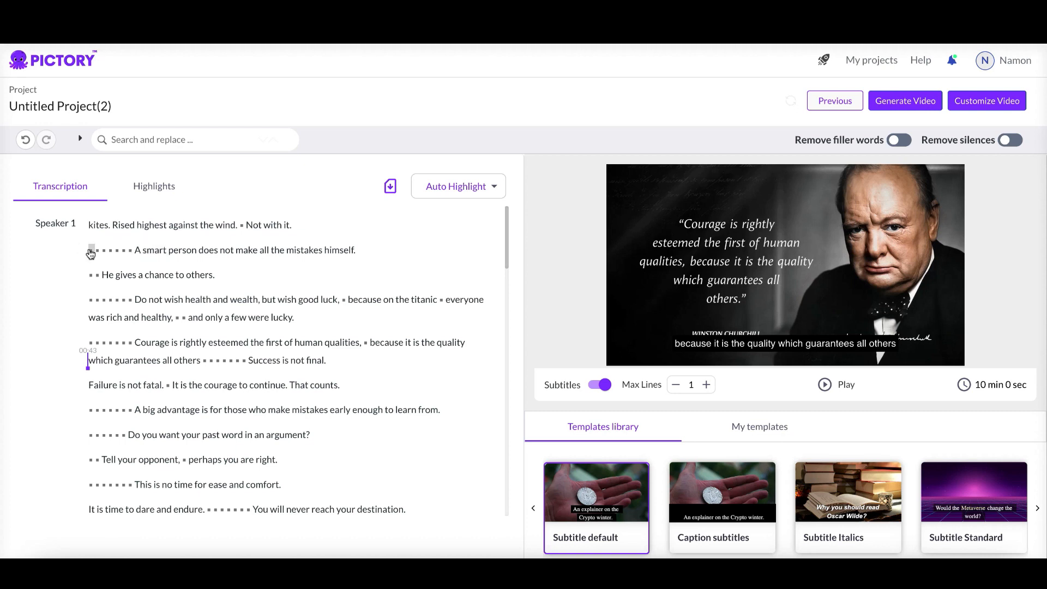
{"action": "left_click", "coordinate": [91, 252]}
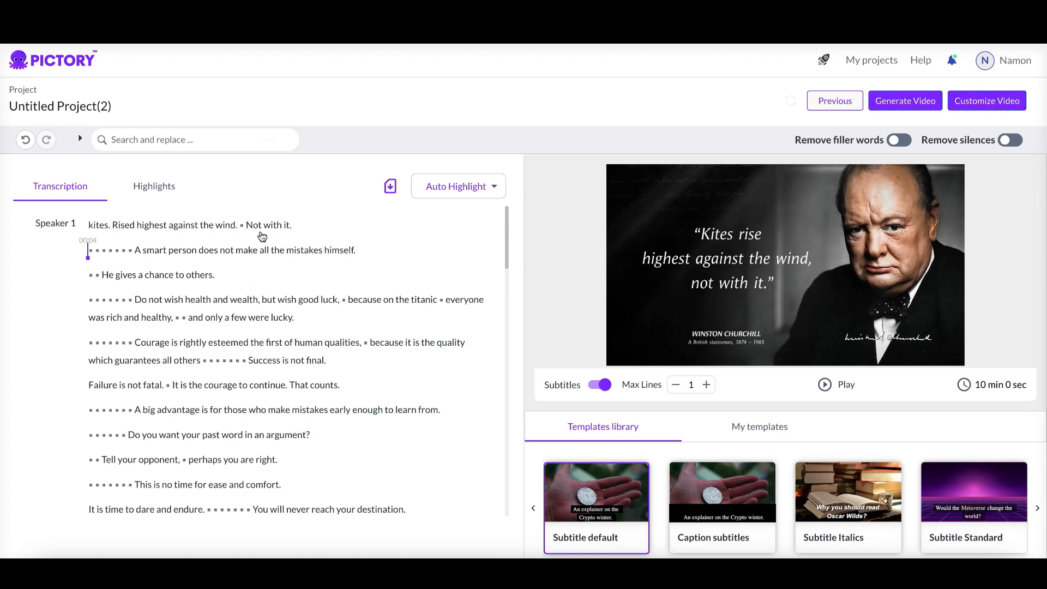
{"action": "left_click_drag", "start_coordinate": [108, 232], "coordinate": [292, 231]}
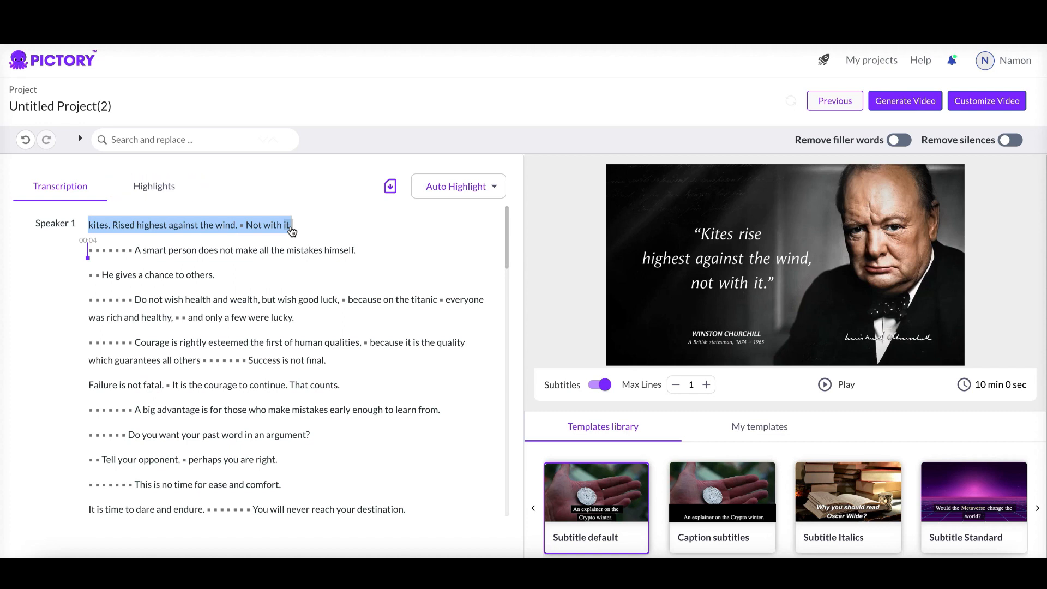
{"action": "left_click_drag", "start_coordinate": [290, 229], "coordinate": [280, 229]}
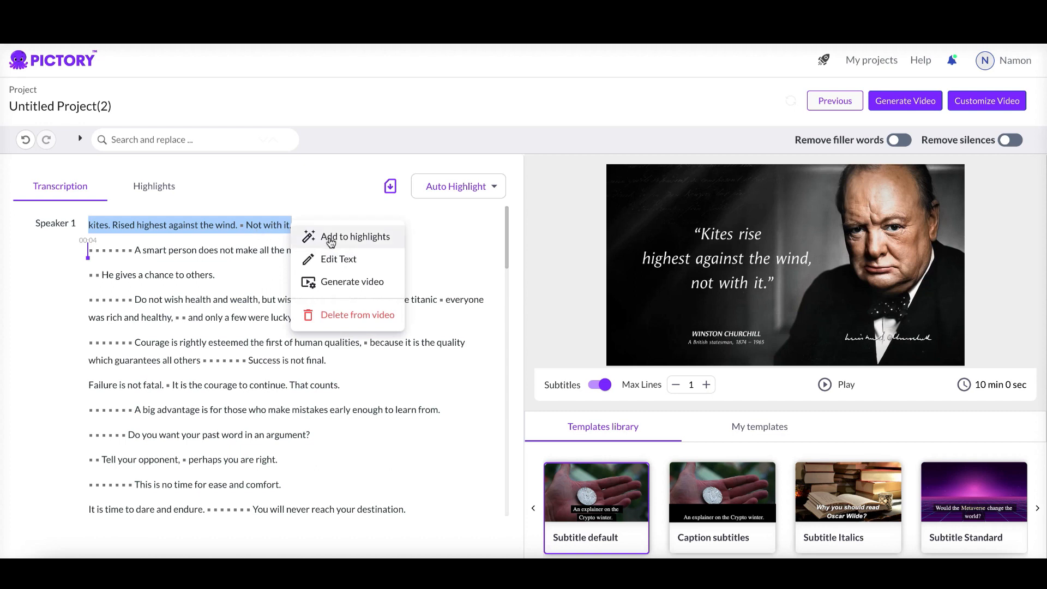
{"action": "left_click", "coordinate": [332, 238]}
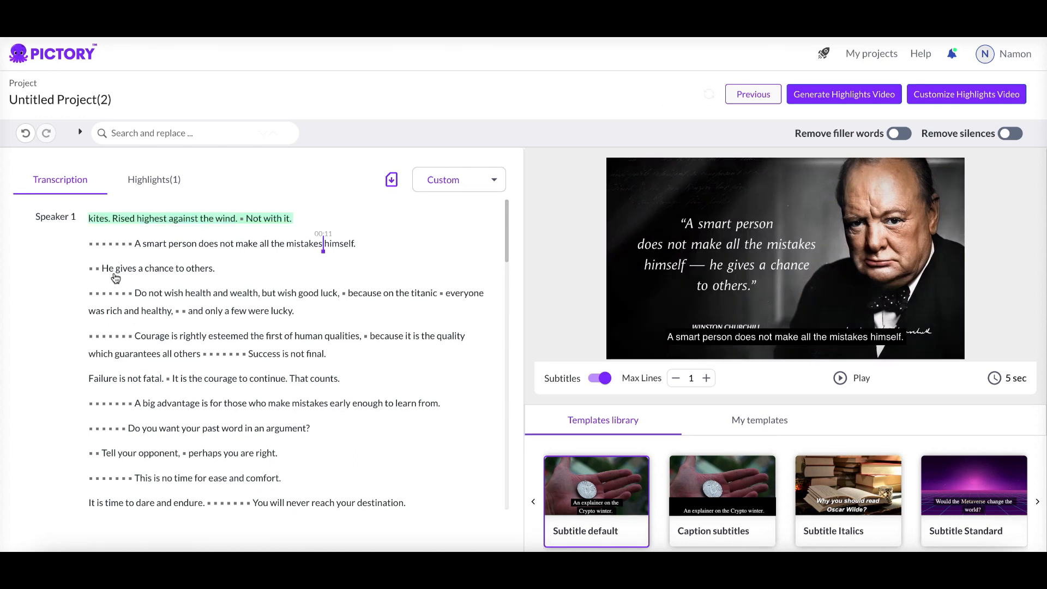
{"action": "left_click_drag", "start_coordinate": [137, 247], "coordinate": [213, 269]}
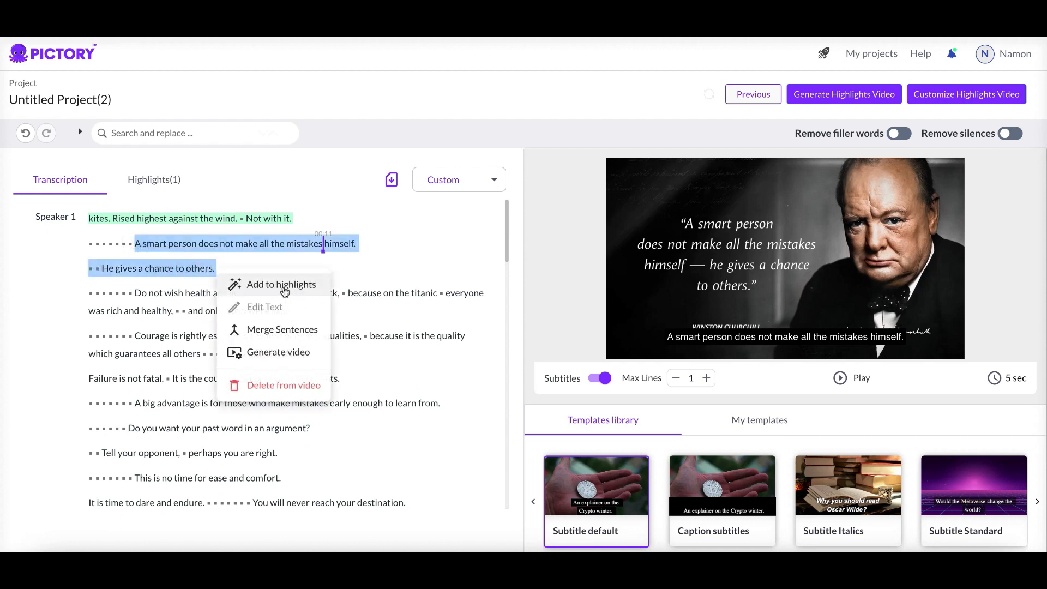
{"action": "left_click", "coordinate": [281, 285]}
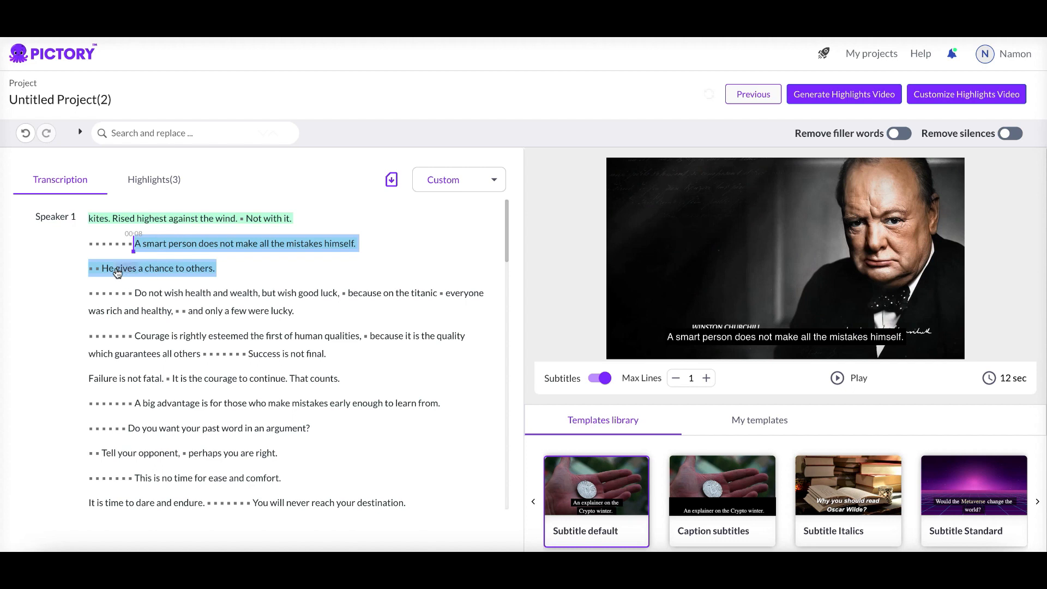
- Review the highlights list and select the individual highlighted clips one at a time
{"action": "left_click", "coordinate": [156, 180]}
{"action": "left_click", "coordinate": [490, 260]}
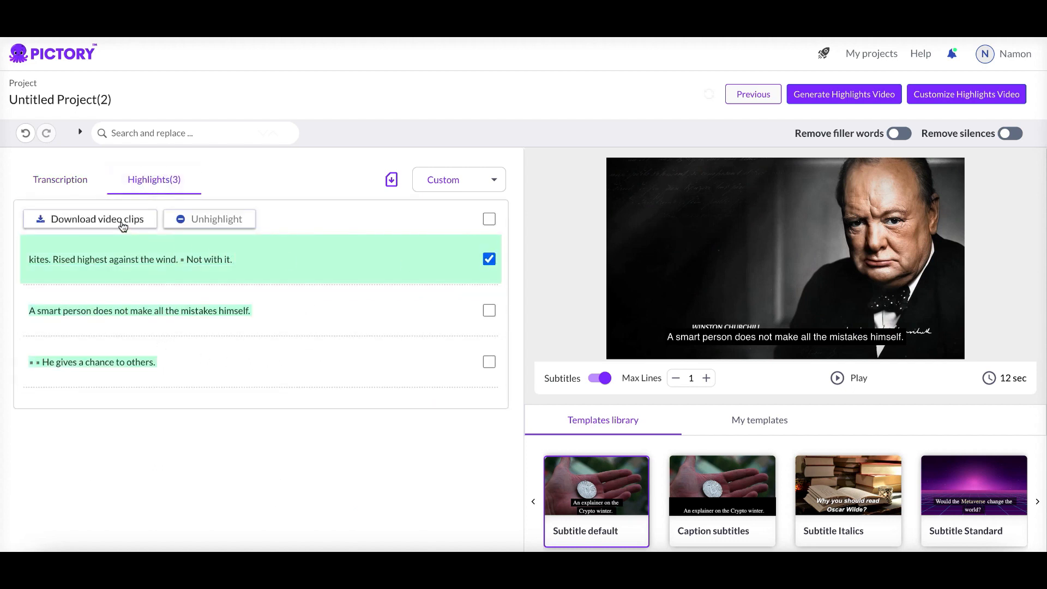
{"action": "left_click", "coordinate": [489, 259]}
{"action": "left_click", "coordinate": [489, 310]}
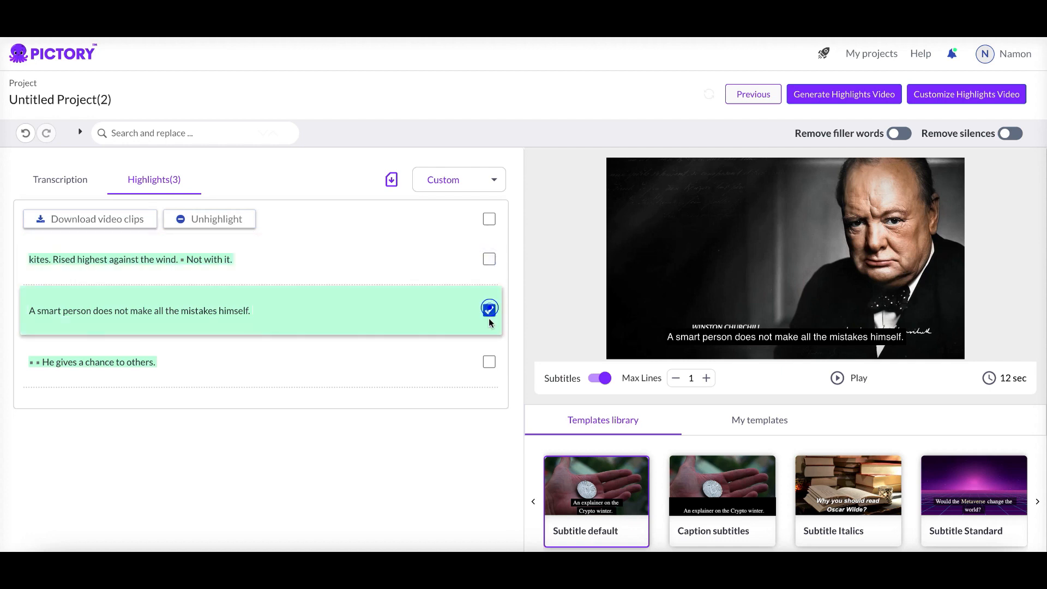
{"action": "left_click", "coordinate": [490, 362]}
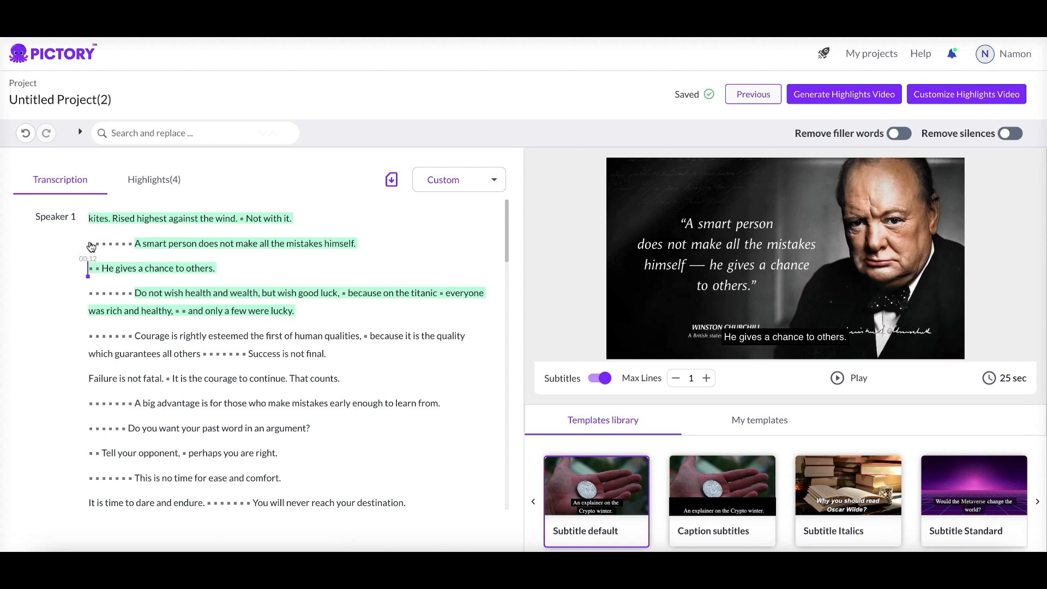
- Merge "A smart person does not make all the mistakes himself." with "He gives a chance to others." in the transcription
{"action": "left_click_drag", "start_coordinate": [102, 246], "coordinate": [192, 272]}
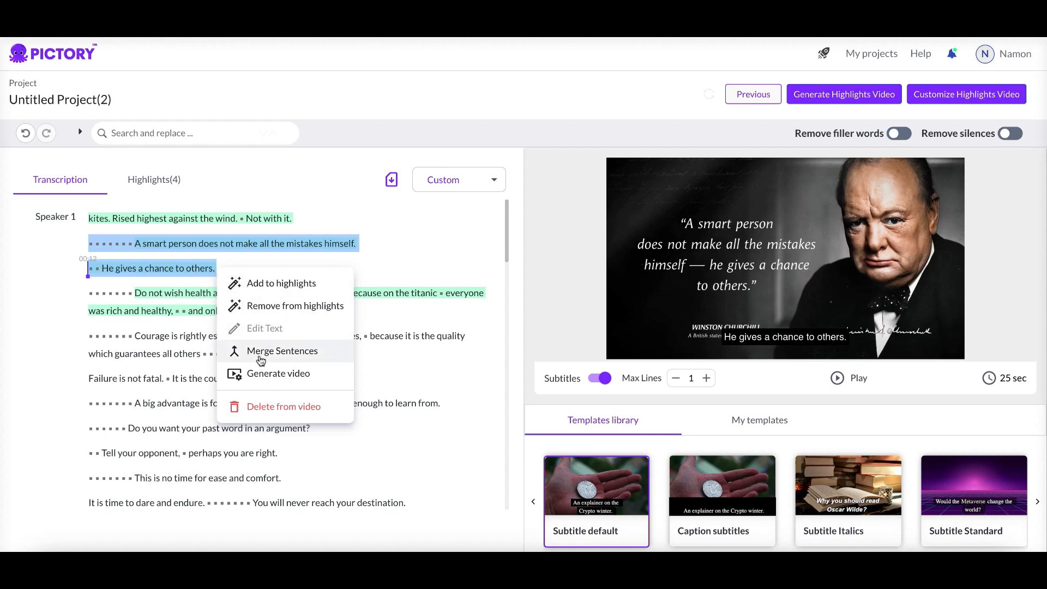
{"action": "left_click", "coordinate": [260, 357]}
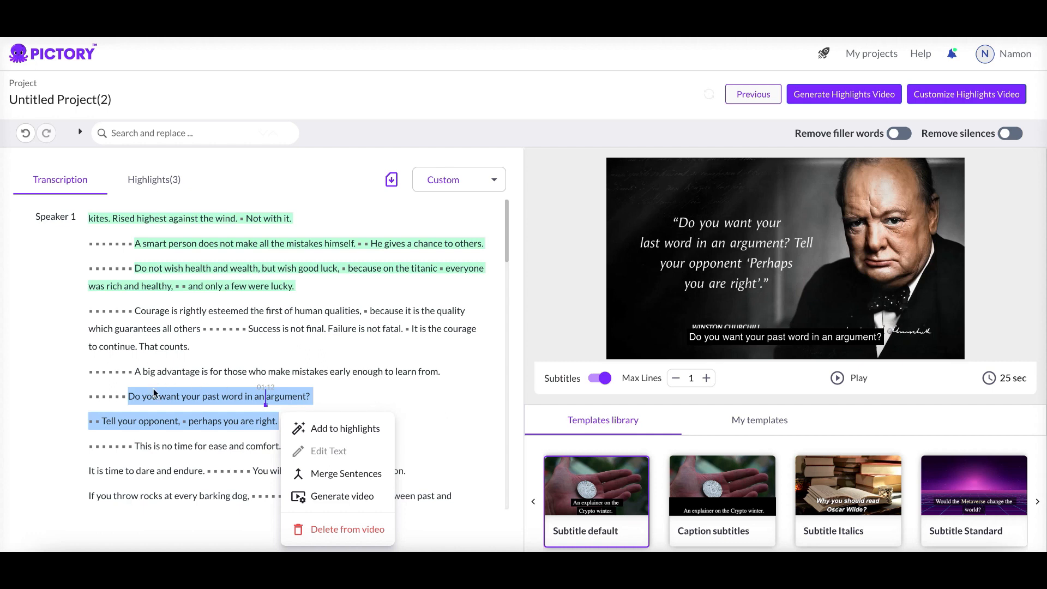
- Highlight the "Do you want your past word in an argument?" quote with its reply and the "This is no time for ease and comfort" quote
{"action": "left_click", "coordinate": [345, 428]}
{"action": "scroll", "coordinate": [273, 341], "scroll_direction": "down", "scroll_amount": 2}
{"action": "left_click_drag", "start_coordinate": [137, 339], "coordinate": [206, 364]}
{"action": "left_click", "coordinate": [260, 374]}
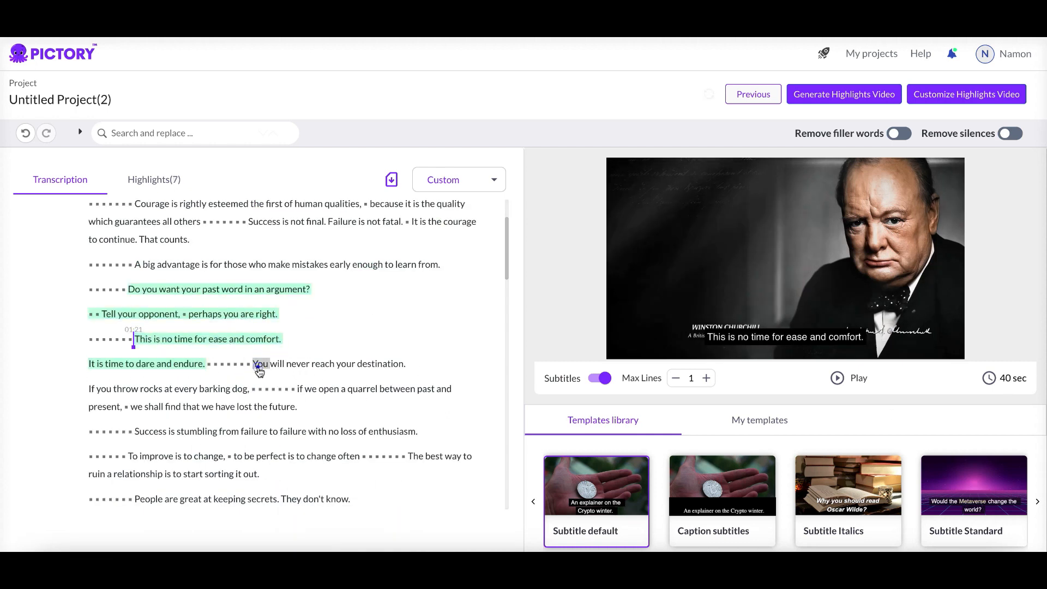
- Highlight the "Success is stumbling from failure to failure" and "To improve is to change" quotes in the transcription
{"action": "left_click_drag", "start_coordinate": [136, 432], "coordinate": [419, 433]}
{"action": "left_click", "coordinate": [436, 439]}
{"action": "scroll", "coordinate": [273, 415], "scroll_direction": "down", "scroll_amount": 1}
{"action": "left_click_drag", "start_coordinate": [131, 389], "coordinate": [258, 407]}
{"action": "left_click", "coordinate": [322, 418]}
- Highlight the "People are great at keeping secrets" and "Tact is the ability to tell someone to go to hell" quotes
{"action": "scroll", "coordinate": [316, 404], "scroll_direction": "down", "scroll_amount": 1}
{"action": "left_click_drag", "start_coordinate": [136, 363], "coordinate": [349, 362]}
{"action": "left_click", "coordinate": [443, 377]}
{"action": "scroll", "coordinate": [382, 381], "scroll_direction": "down", "scroll_amount": 1}
{"action": "left_click_drag", "start_coordinate": [136, 335], "coordinate": [120, 353]}
{"action": "left_click", "coordinate": [188, 365]}
- Highlight the "Even the most dazzling light", "I am fond of pigs" and "One ought never to turn one's back" quotes
{"action": "left_click", "coordinate": [546, 307]}
{"action": "left_click_drag", "start_coordinate": [129, 297], "coordinate": [130, 272]}
{"action": "left_click", "coordinate": [154, 180]}
{"action": "scroll", "coordinate": [252, 444], "scroll_direction": "down", "scroll_amount": 10}
{"action": "left_click", "coordinate": [60, 179]}
{"action": "scroll", "coordinate": [273, 355], "scroll_direction": "down", "scroll_amount": 1}
{"action": "left_click", "coordinate": [245, 296]}
{"action": "left_click", "coordinate": [172, 276]}
- Select all the clips in the highlights list and generate their video clips for download
{"action": "left_click", "coordinate": [156, 181]}
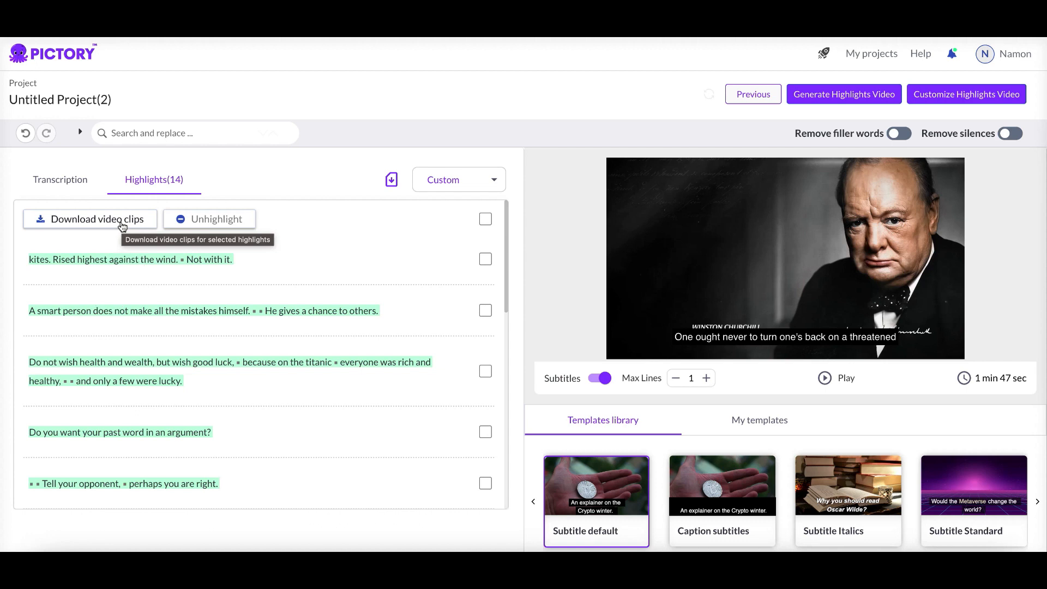
{"action": "left_click", "coordinate": [485, 219]}
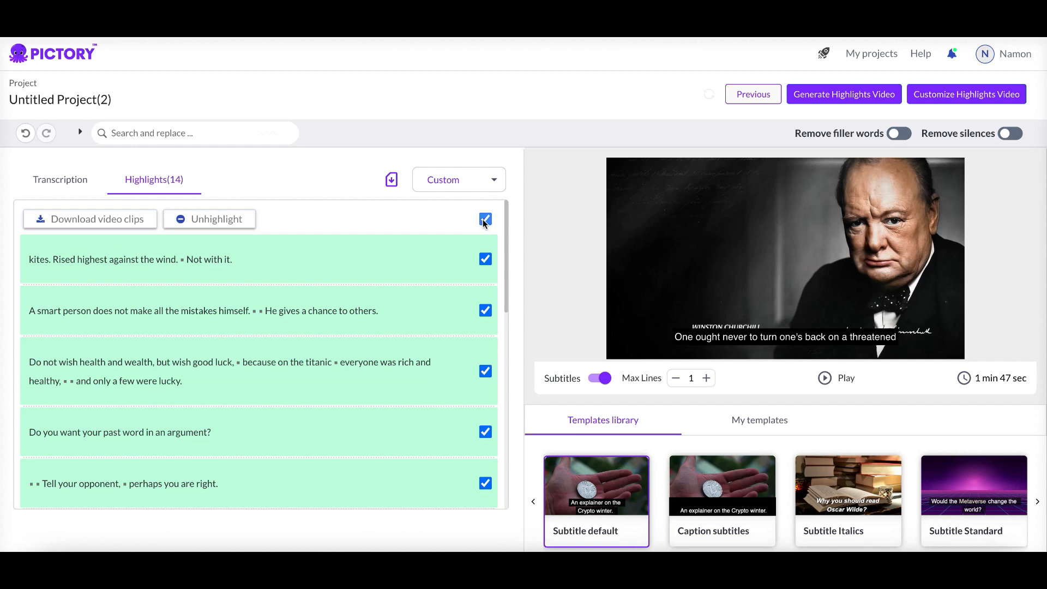
{"action": "left_click", "coordinate": [485, 219]}
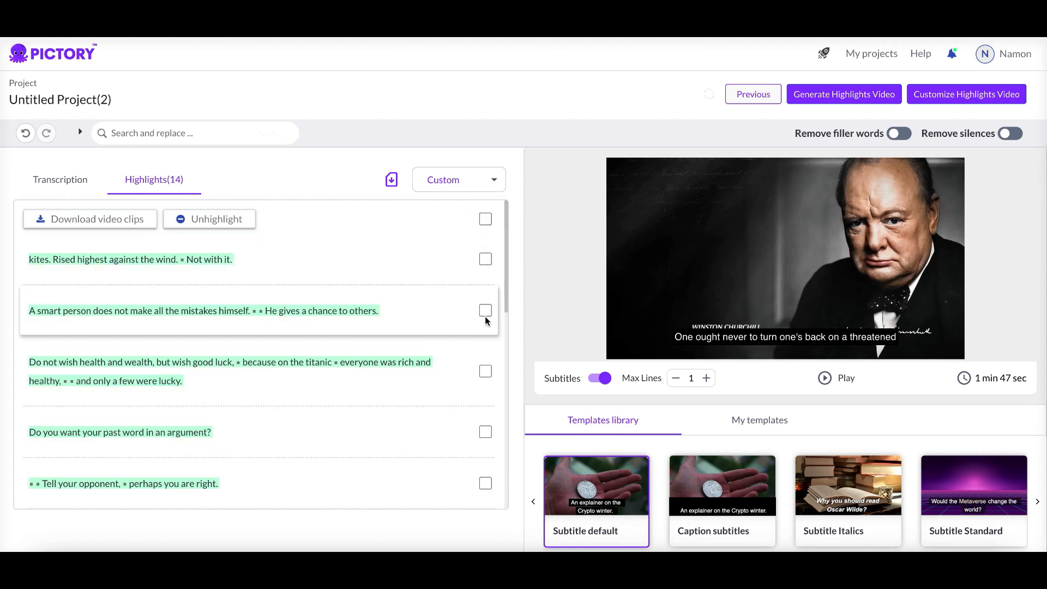
{"action": "scroll", "coordinate": [485, 306], "scroll_direction": "down", "scroll_amount": 10}
{"action": "left_click", "coordinate": [485, 219]}
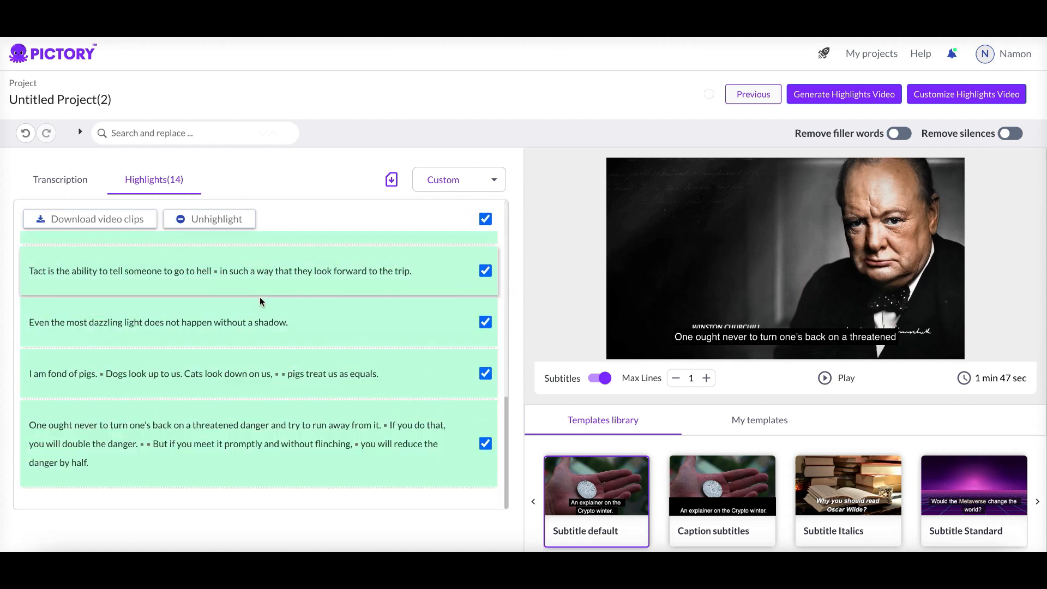
{"action": "scroll", "coordinate": [292, 369], "scroll_direction": "up", "scroll_amount": 10}
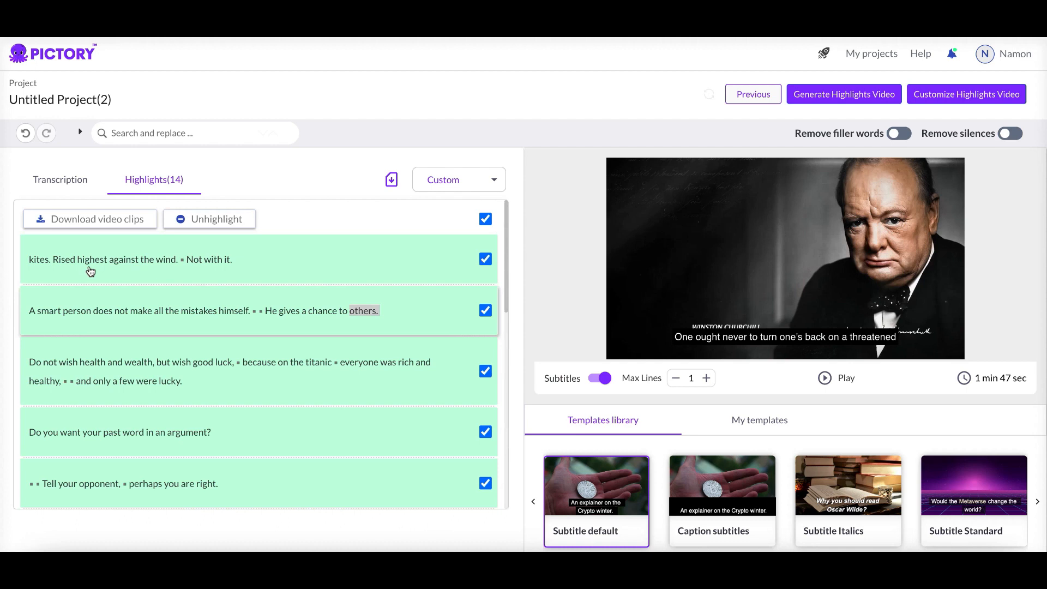
{"action": "left_click", "coordinate": [81, 220]}
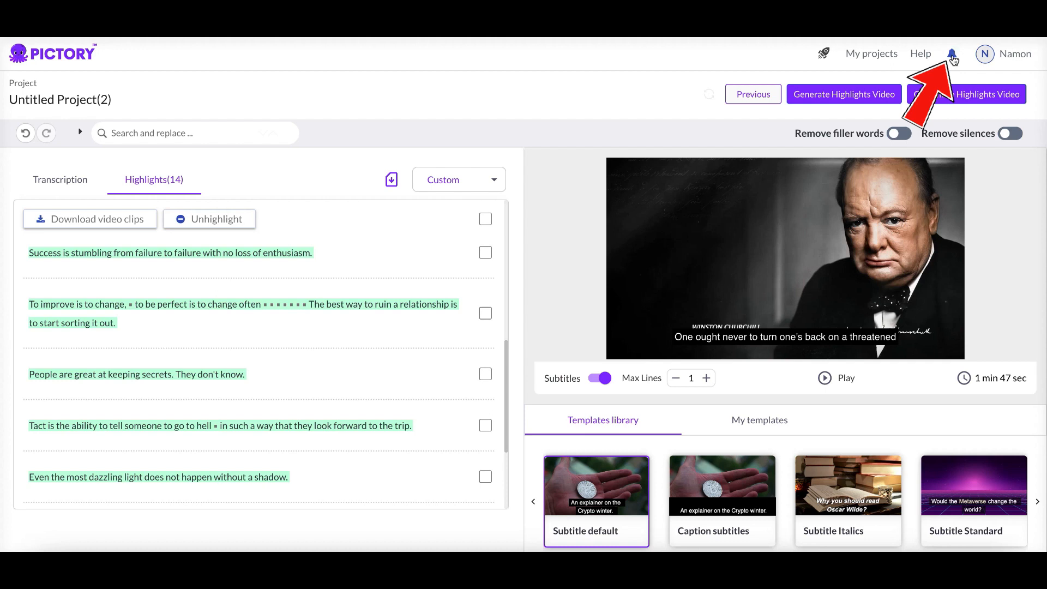
- Download the generated One_ought_never_to_turn_ones video from the notifications and play it
{"action": "left_click", "coordinate": [952, 54]}
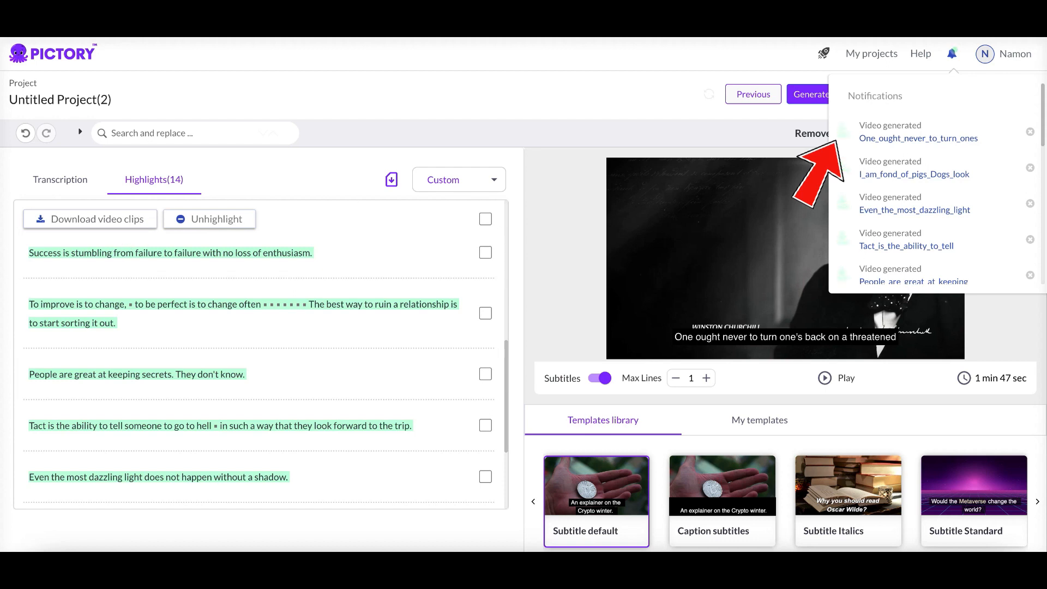
{"action": "left_click", "coordinate": [846, 132]}
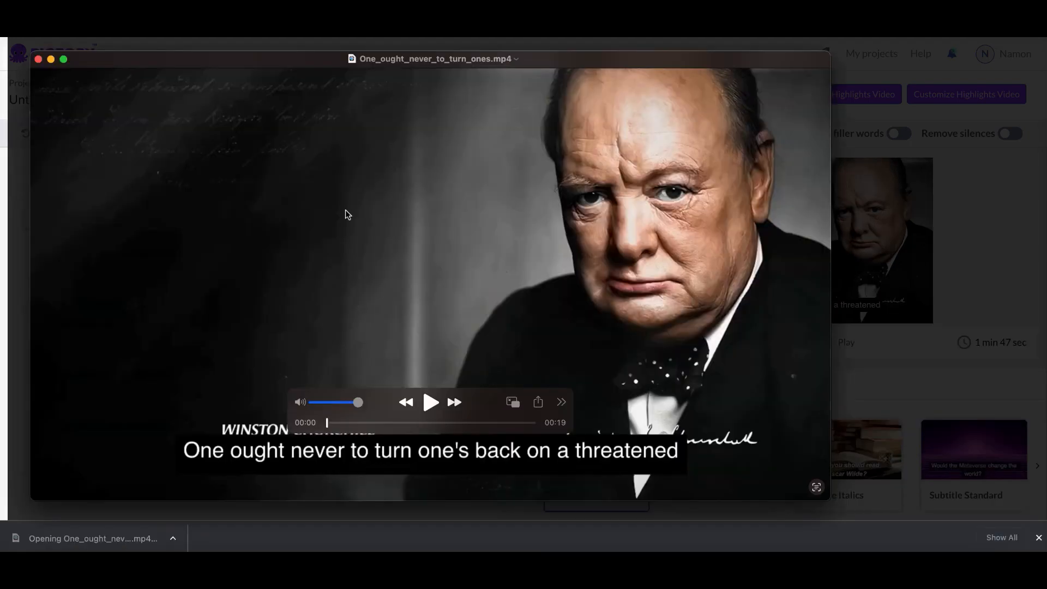
{"action": "left_click_drag", "start_coordinate": [215, 60], "coordinate": [322, 56]}
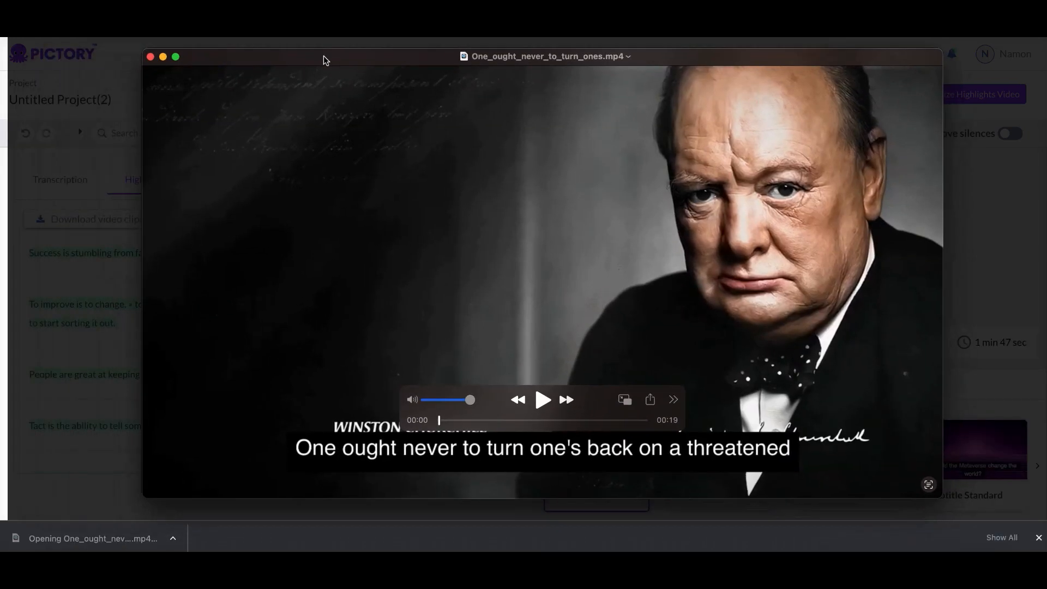
{"action": "left_click", "coordinate": [541, 400]}
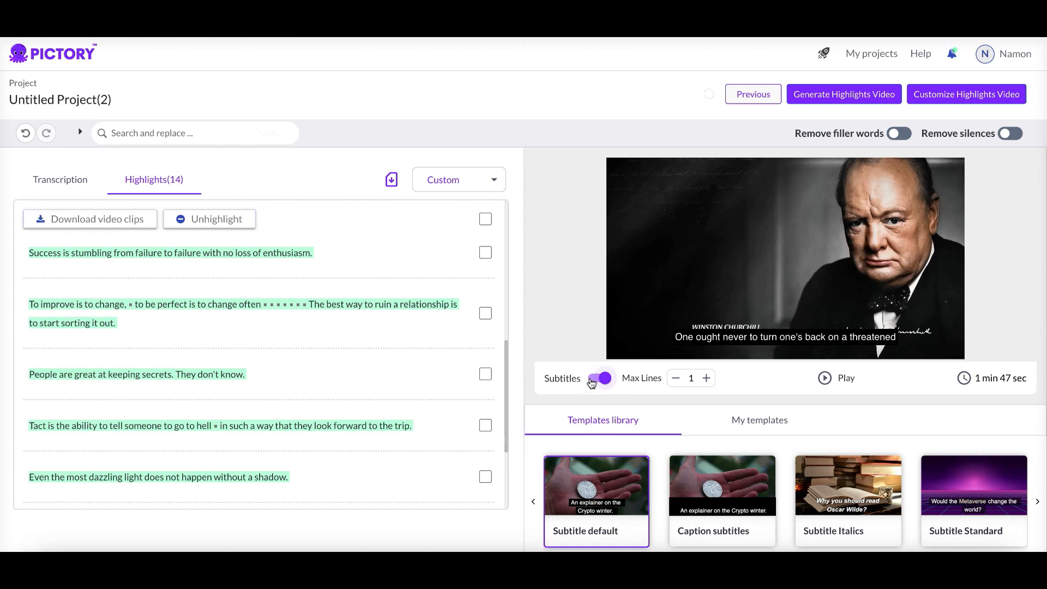
- Turn off the subtitles and generate a video clip of only the "Success is stumbling from failure to failure" highlight
{"action": "left_click", "coordinate": [592, 381]}
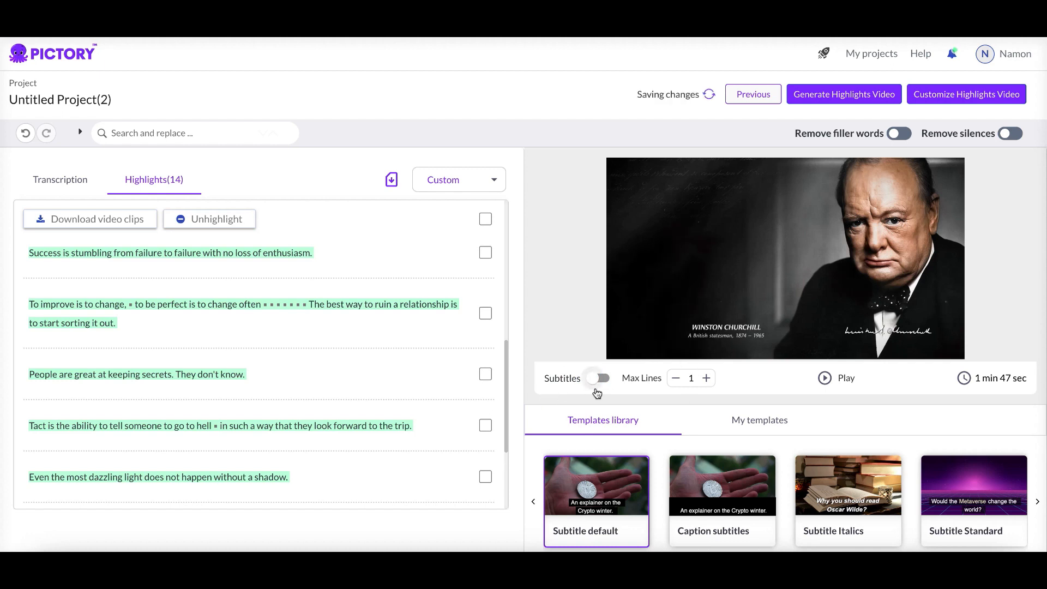
{"action": "left_click", "coordinate": [486, 252]}
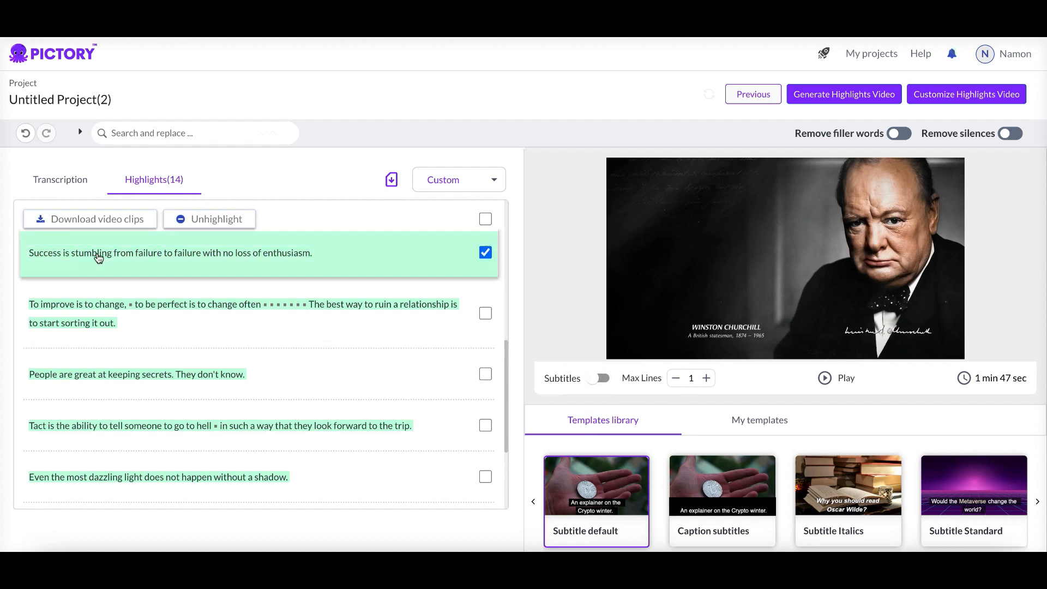
{"action": "left_click", "coordinate": [98, 221]}
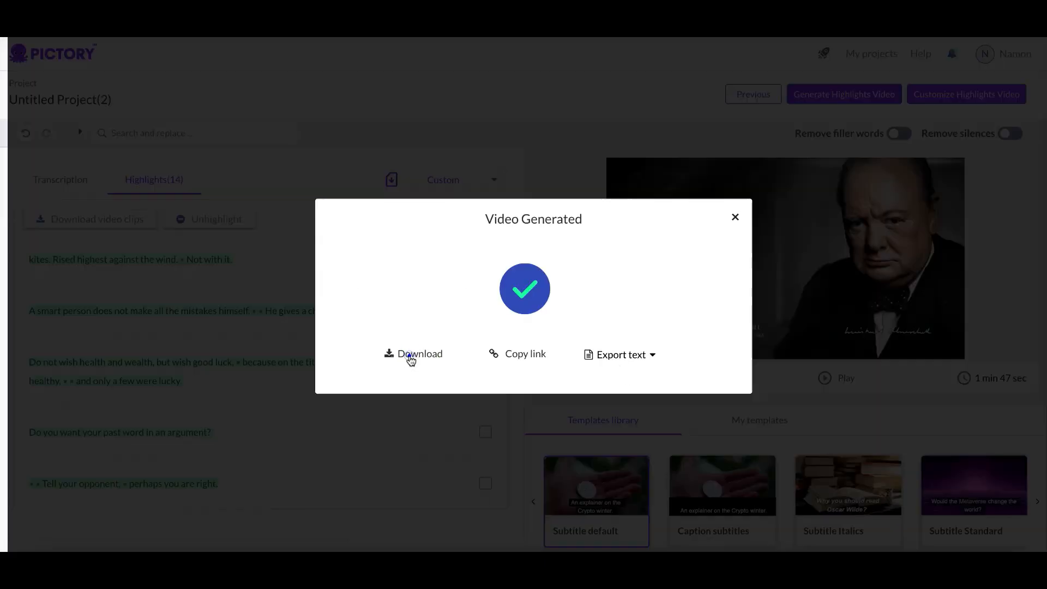
- Download the generated Success_is_stumbling_from.mp4 clip and open it in the video player, moving the playback controls clear of the caption area
{"action": "left_click", "coordinate": [411, 358]}
{"action": "left_click", "coordinate": [137, 539]}
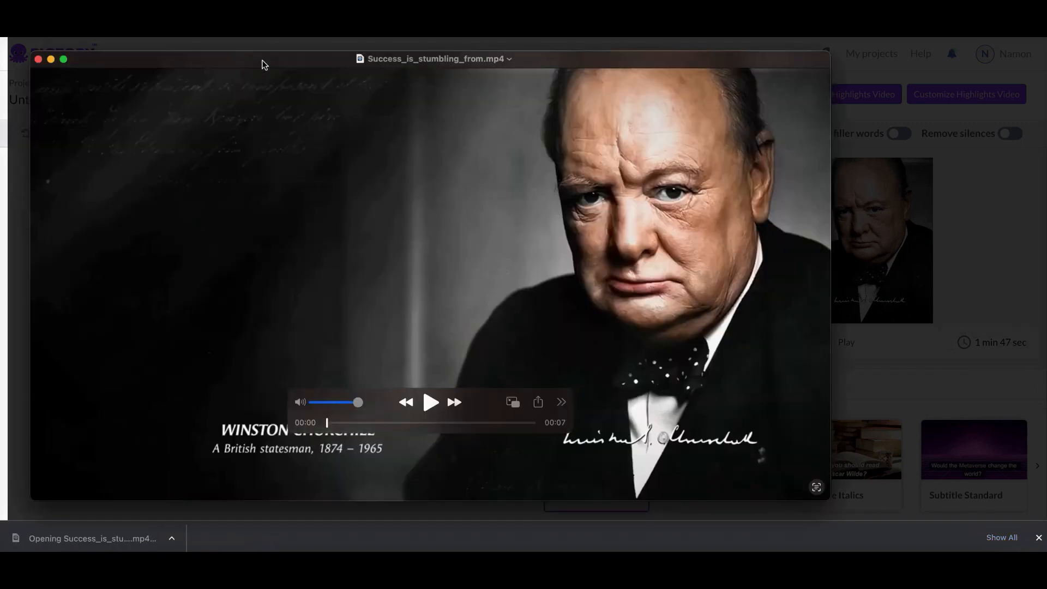
{"action": "left_click_drag", "start_coordinate": [263, 62], "coordinate": [346, 55]}
{"action": "left_click_drag", "start_coordinate": [539, 408], "coordinate": [266, 480]}
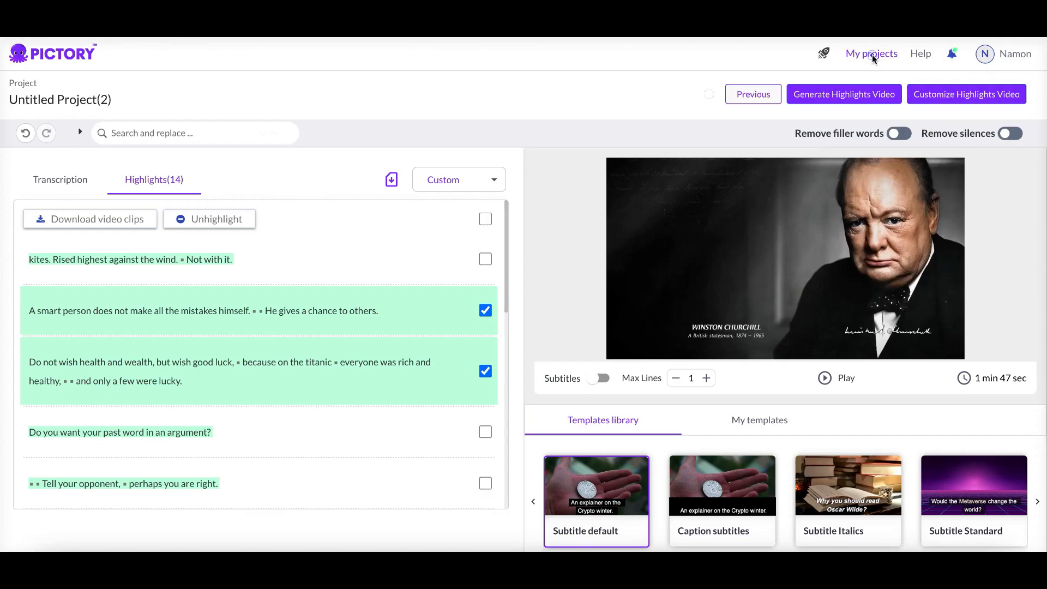
- Open Untitled Project(2) from the saved projects, look through its generated videos and open the Do_not_wish clip
{"action": "left_click", "coordinate": [871, 53]}
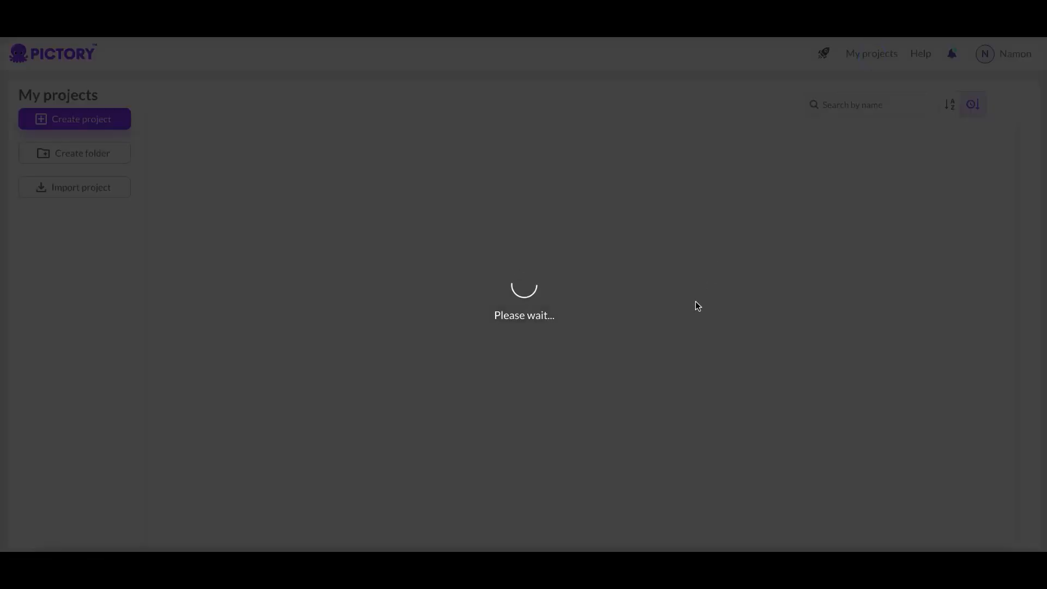
{"action": "left_click", "coordinate": [224, 166]}
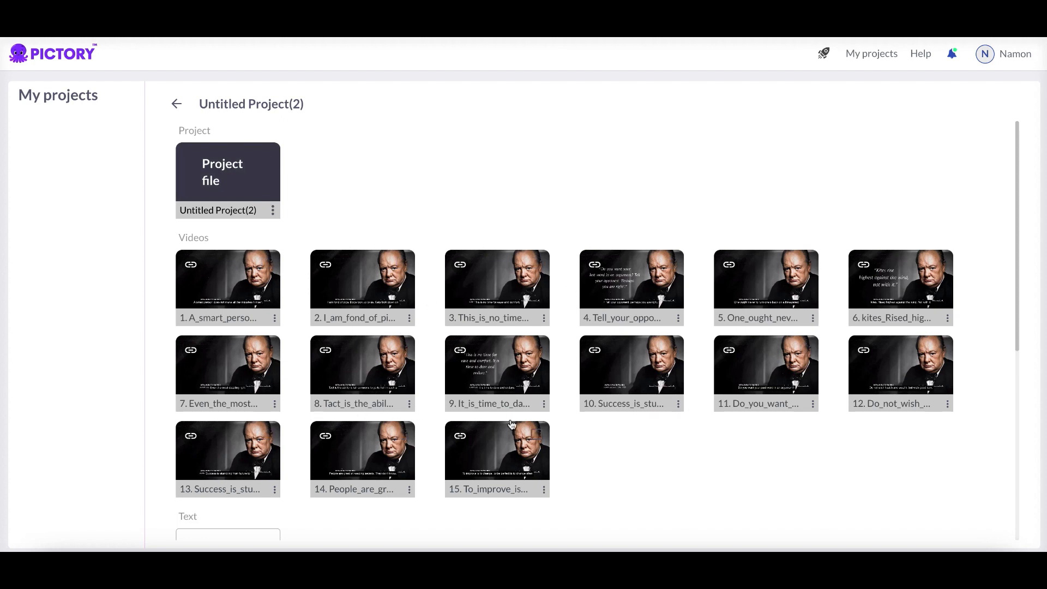
{"action": "scroll", "coordinate": [511, 424], "scroll_direction": "down", "scroll_amount": 4}
{"action": "scroll", "coordinate": [209, 370], "scroll_direction": "up", "scroll_amount": 4}
{"action": "scroll", "coordinate": [624, 402], "scroll_direction": "down", "scroll_amount": 5}
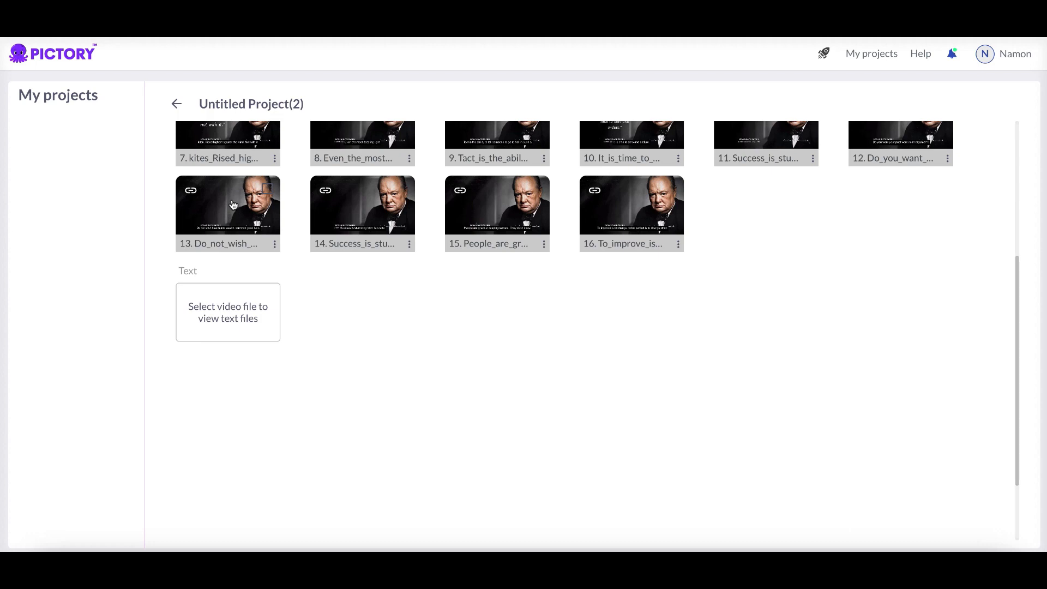
{"action": "left_click", "coordinate": [232, 205]}
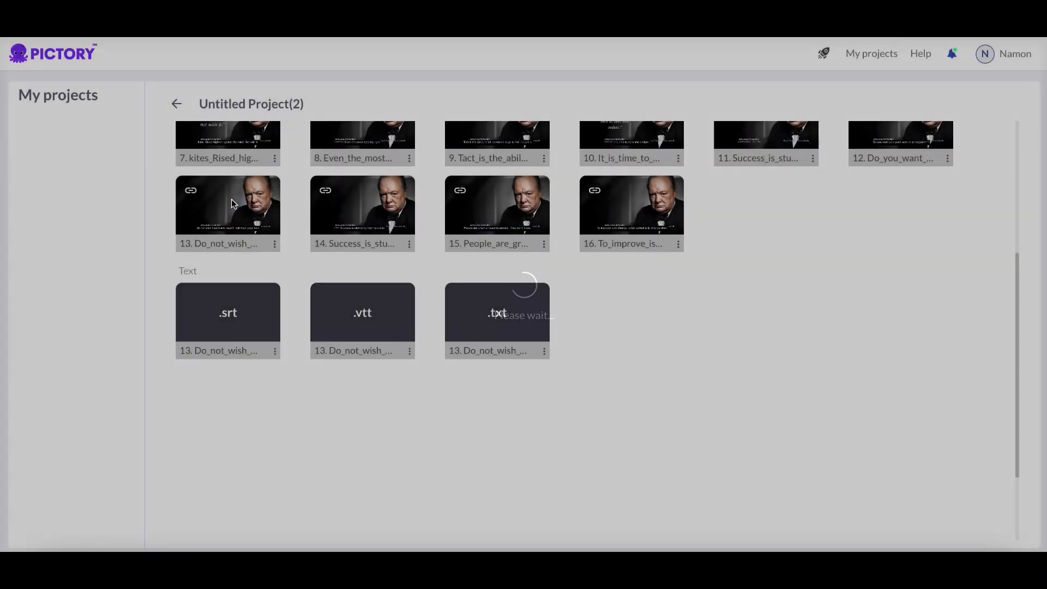